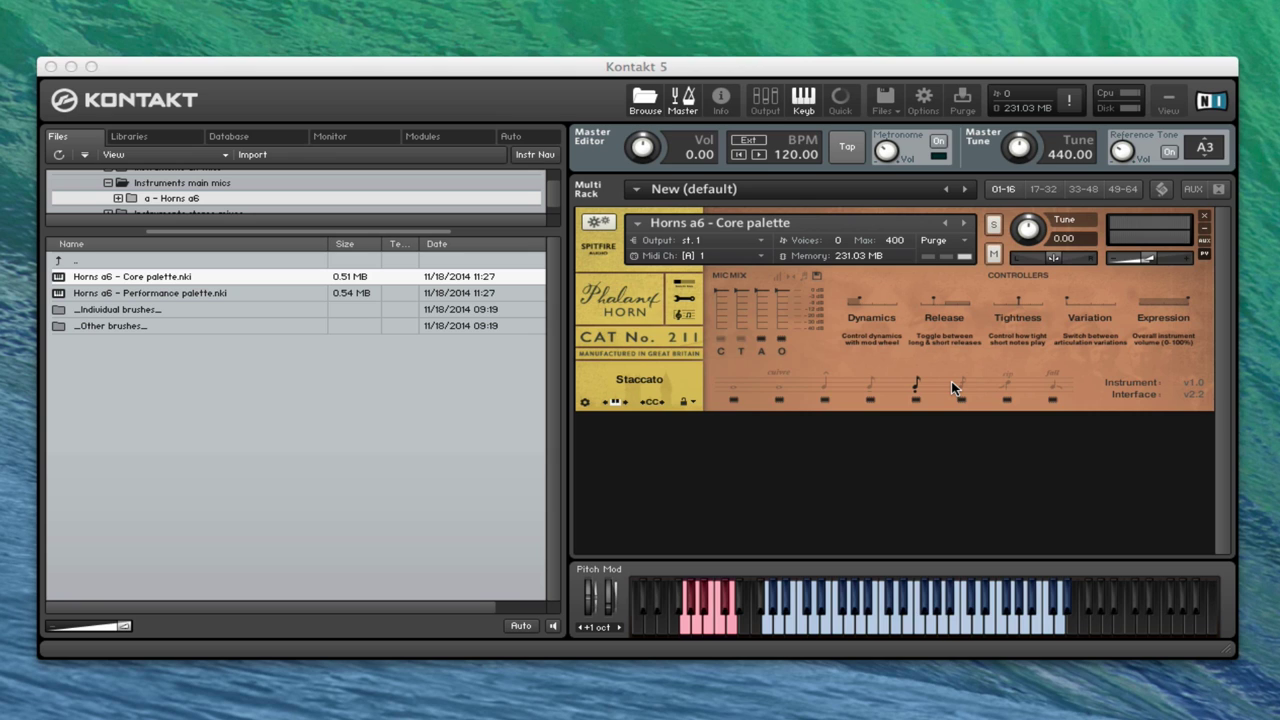
- Change the Horns a6 articulation from Staccato to Tenuto, then to Marcato
{"action": "left_click", "coordinate": [871, 386]}
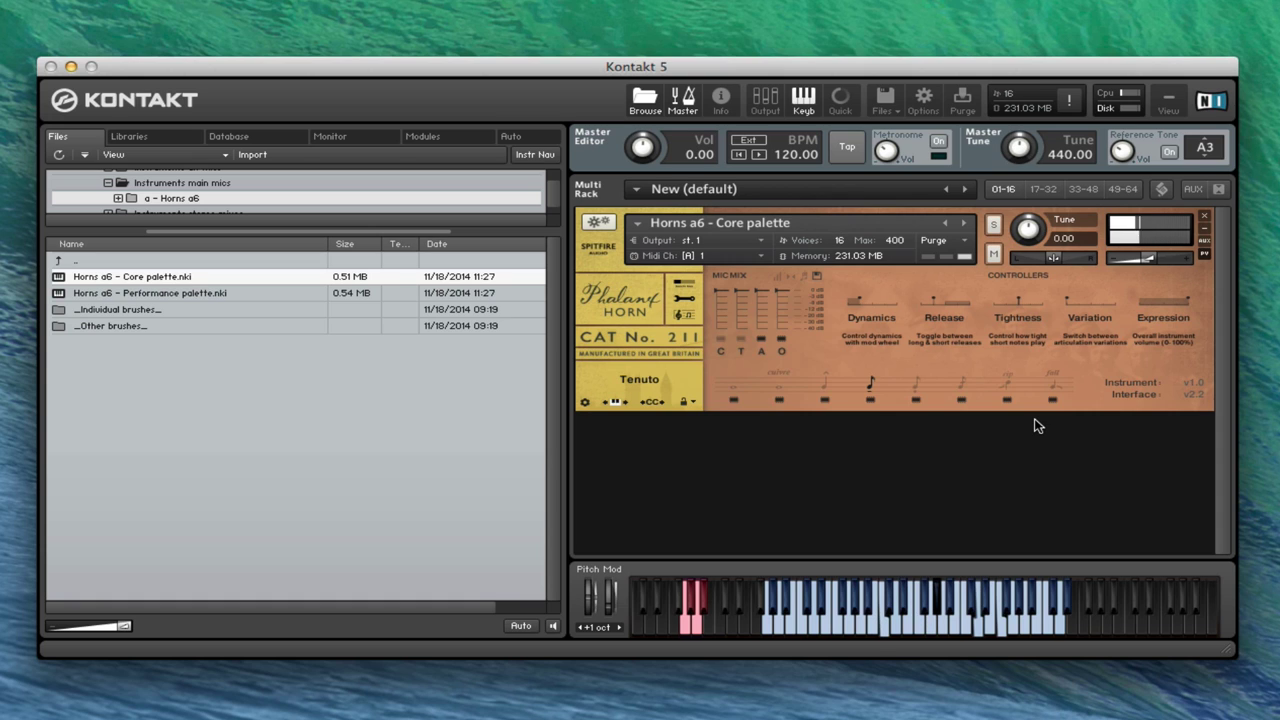
{"action": "left_click", "coordinate": [819, 389]}
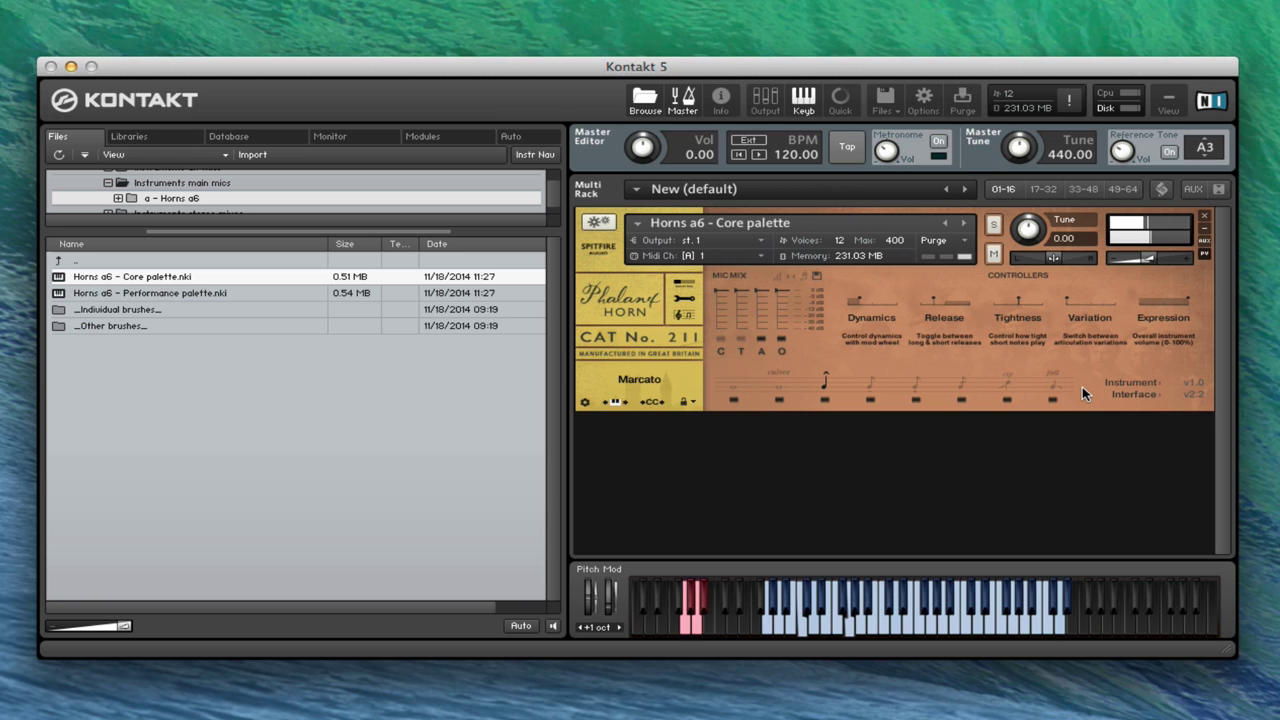
- Select Long Cuivre and sweep the Release slider fully up, then back to minimum
{"action": "left_click", "coordinate": [782, 388]}
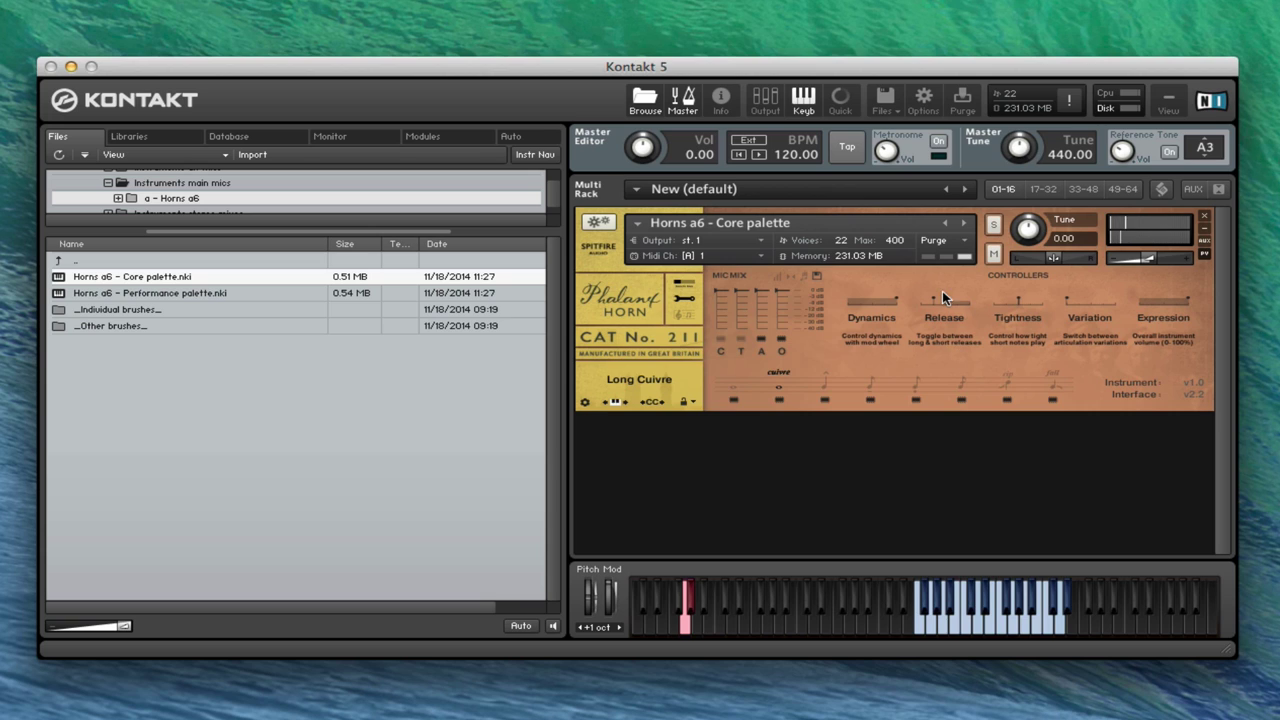
{"action": "left_click_drag", "start_coordinate": [933, 297], "coordinate": [992, 299]}
{"action": "left_click_drag", "start_coordinate": [961, 296], "coordinate": [994, 296]}
{"action": "mouse_move", "coordinate": [953, 307]}
{"action": "left_mouse_down"}
{"action": "mouse_move", "coordinate": [921, 300]}
{"action": "mouse_move", "coordinate": [945, 301]}
{"action": "left_mouse_up"}
- Move the articulation selection to Fall and then on to Long
{"action": "left_click", "coordinate": [1007, 384]}
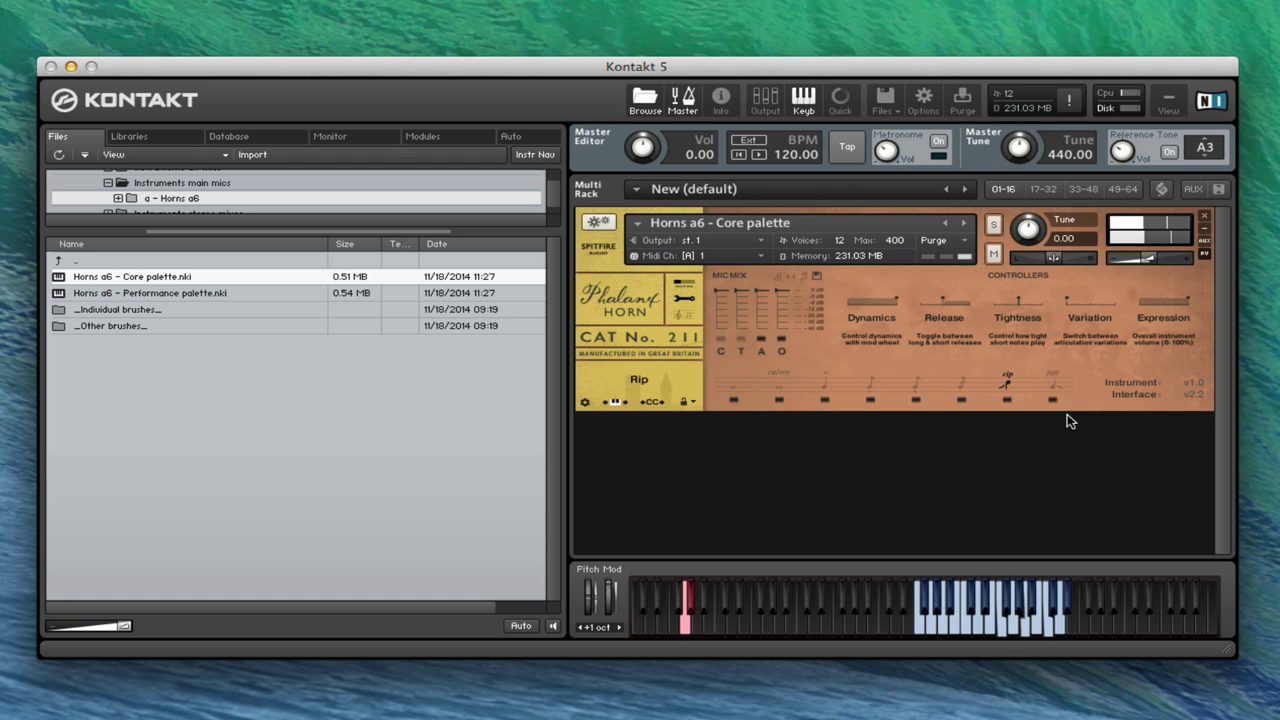
{"action": "left_click", "coordinate": [1054, 388]}
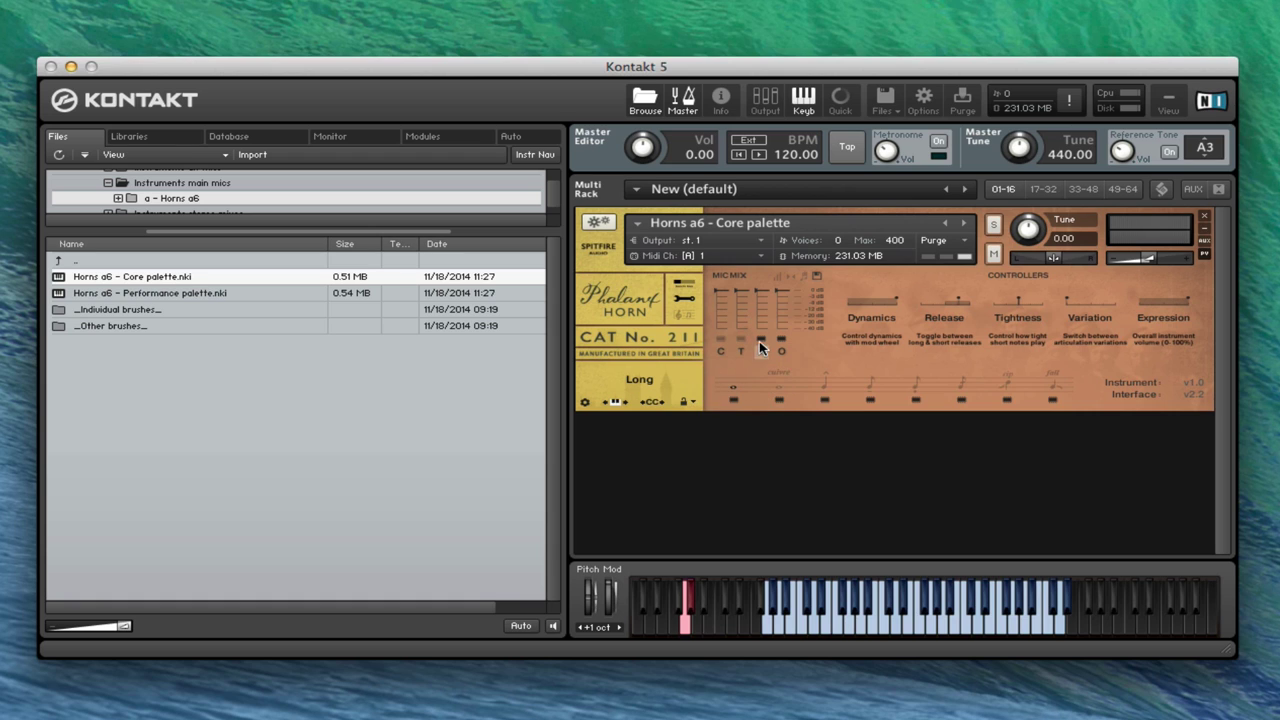
- Return the horns to the Staccato articulation
{"action": "left_click", "coordinate": [912, 381]}
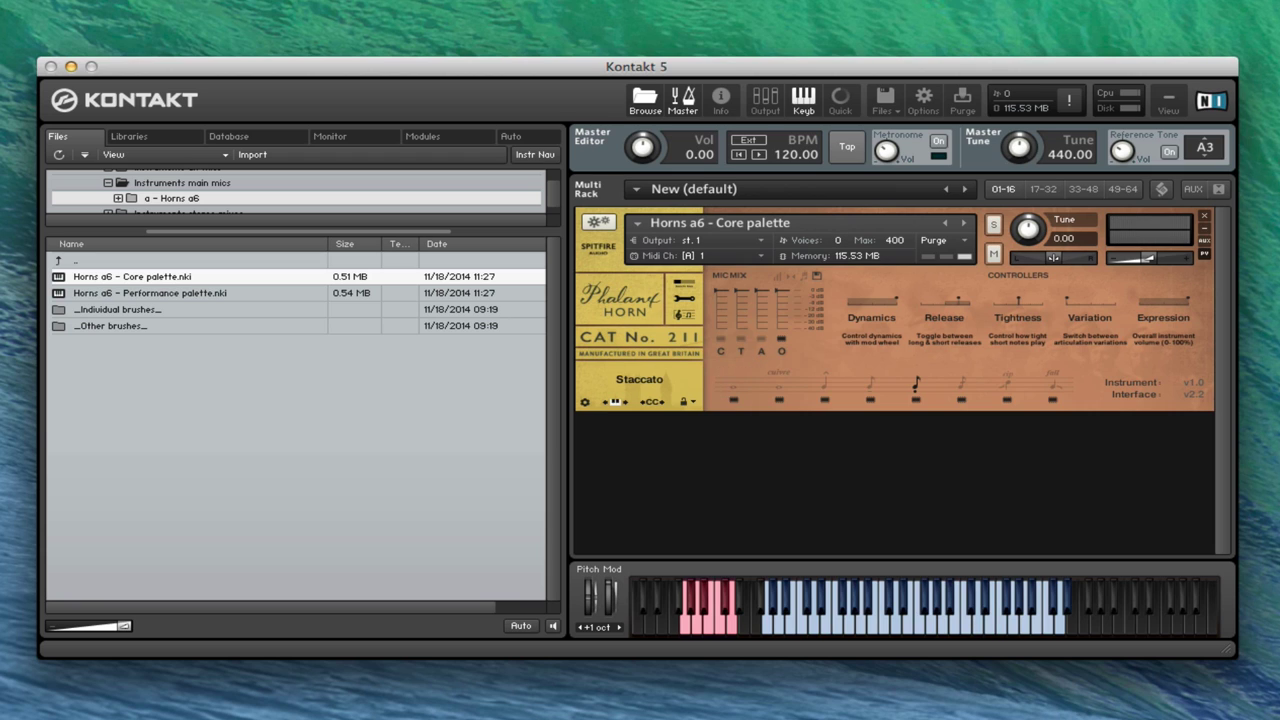
- Load Horns a6 - Performance palette.nki over the Core palette and enable the O mic position
{"action": "left_click", "coordinate": [159, 297]}
{"action": "left_click_drag", "start_coordinate": [159, 297], "coordinate": [827, 240]}
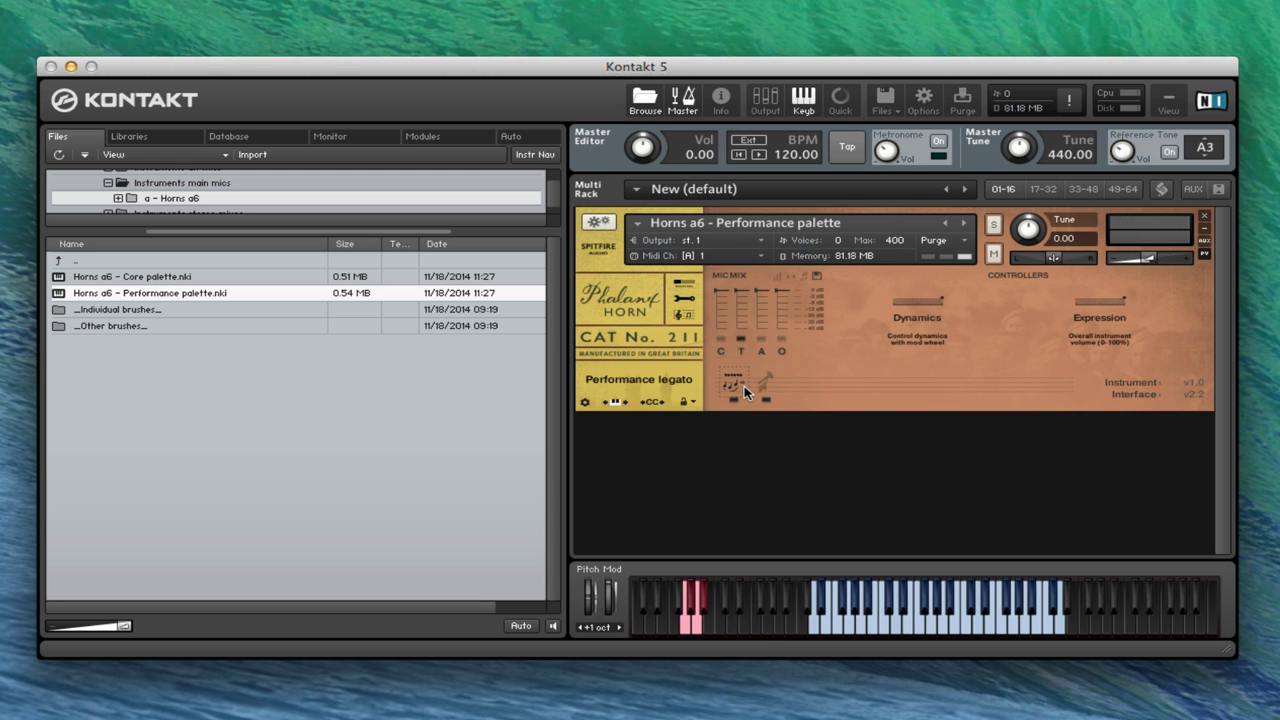
{"action": "left_click", "coordinate": [762, 338]}
{"action": "left_click", "coordinate": [781, 338]}
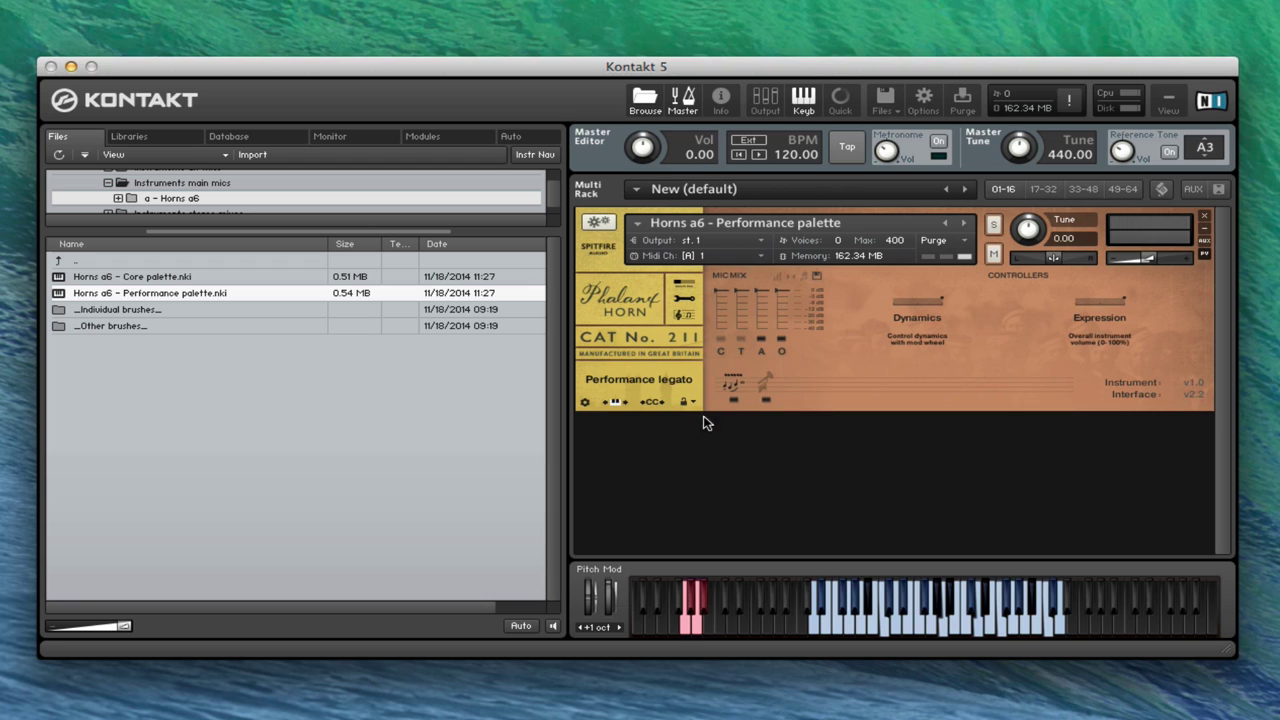
- Switch the Performance palette to the Fanfare Sculptor patch
{"action": "left_click", "coordinate": [765, 383]}
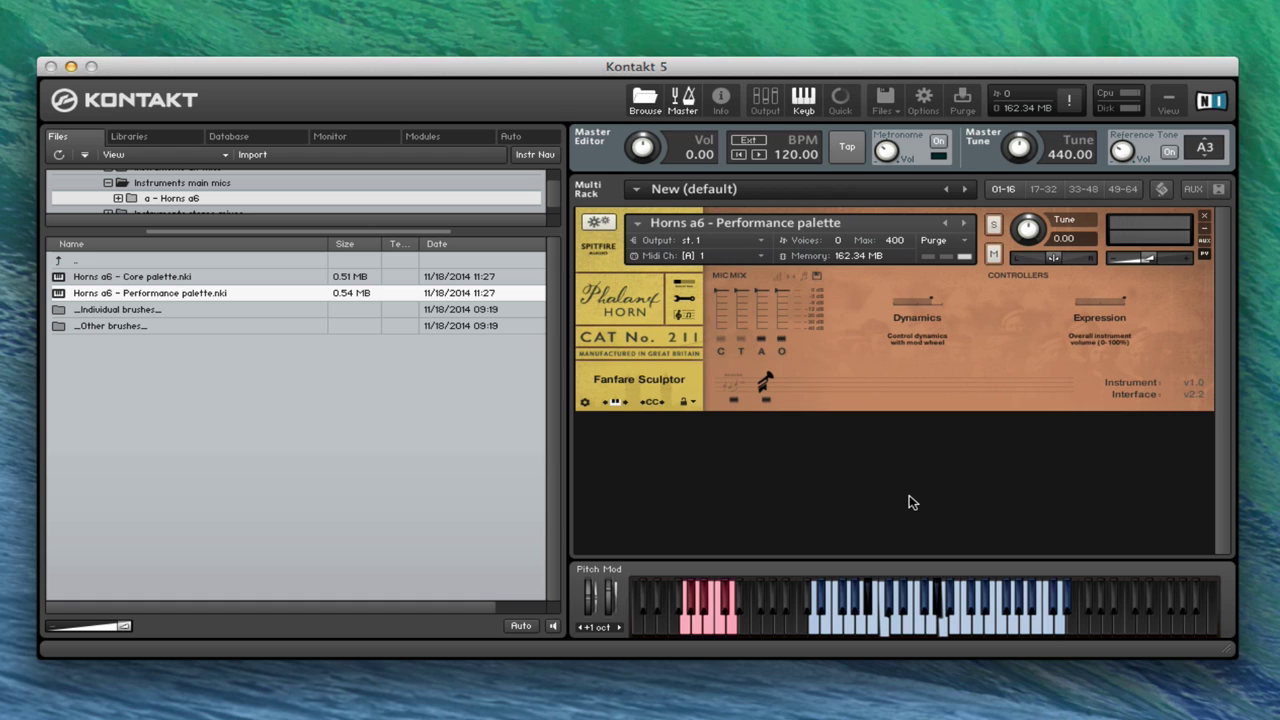
- Load the Horns a6 - Core palette from Instruments stereo mixes in place of Performance palette
{"action": "double_click", "coordinate": [72, 261]}
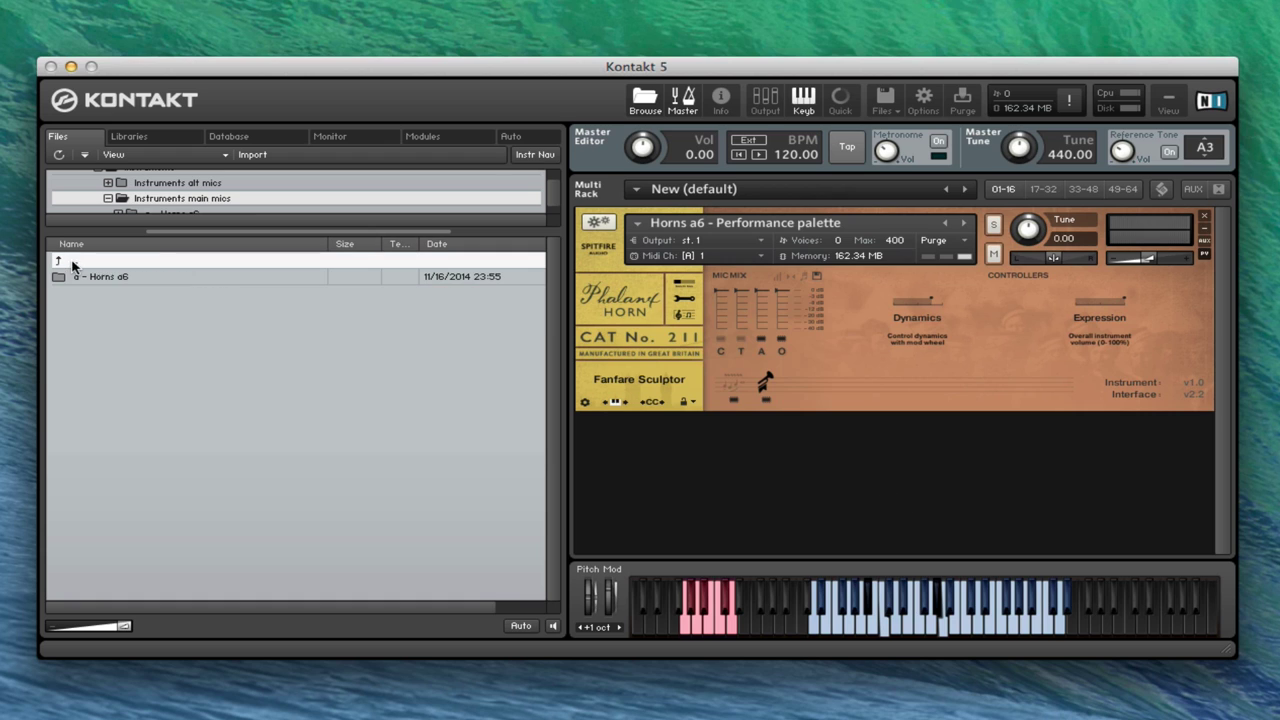
{"action": "double_click", "coordinate": [84, 260]}
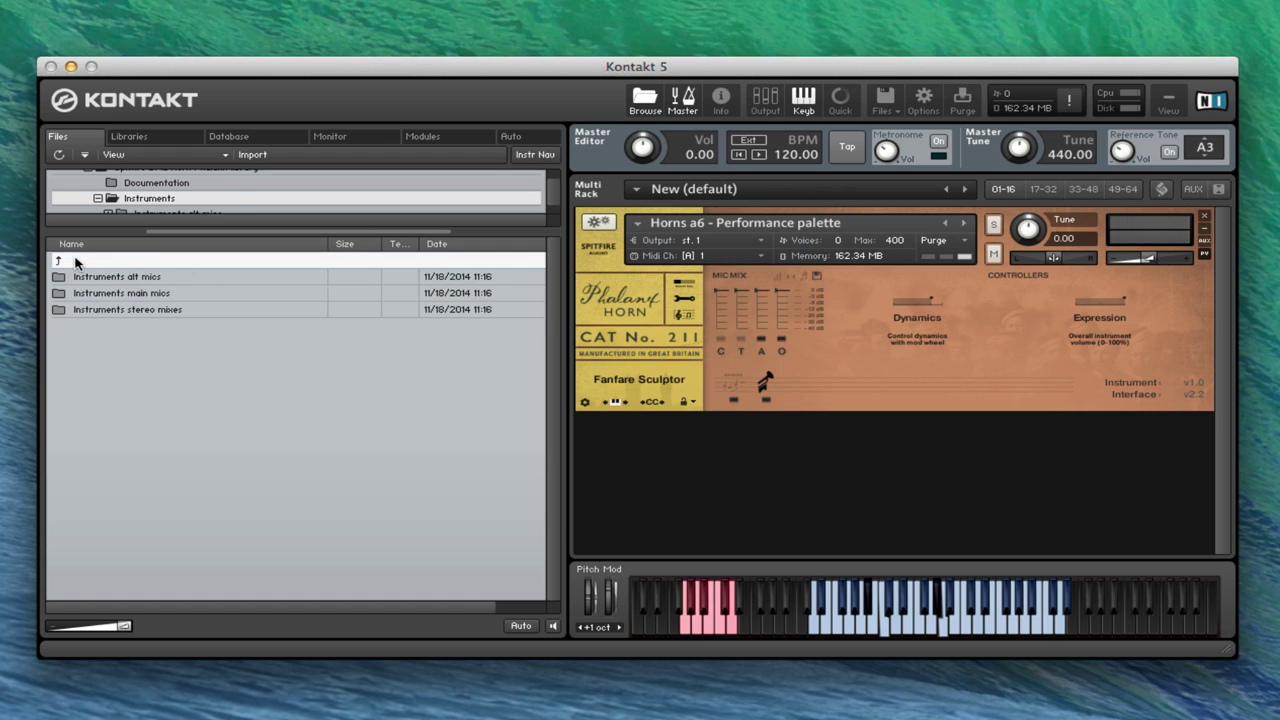
{"action": "double_click", "coordinate": [133, 309]}
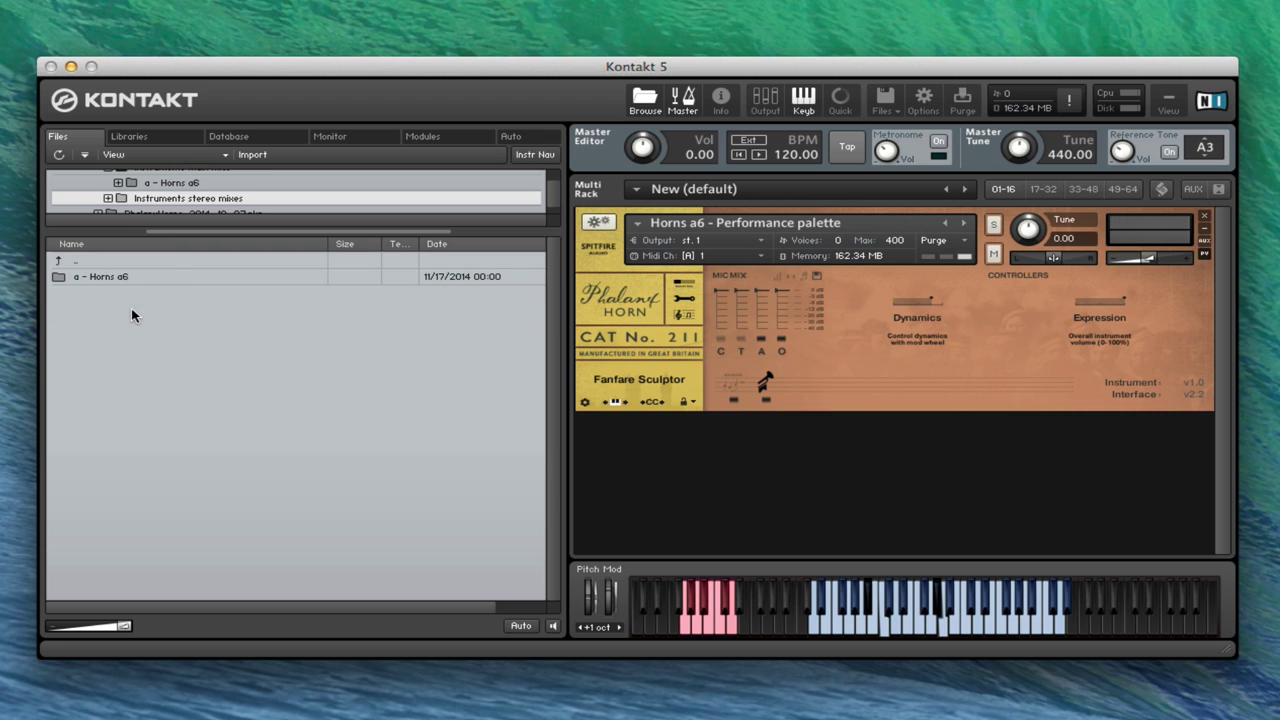
{"action": "double_click", "coordinate": [95, 278]}
{"action": "left_click_drag", "start_coordinate": [122, 277], "coordinate": [826, 258]}
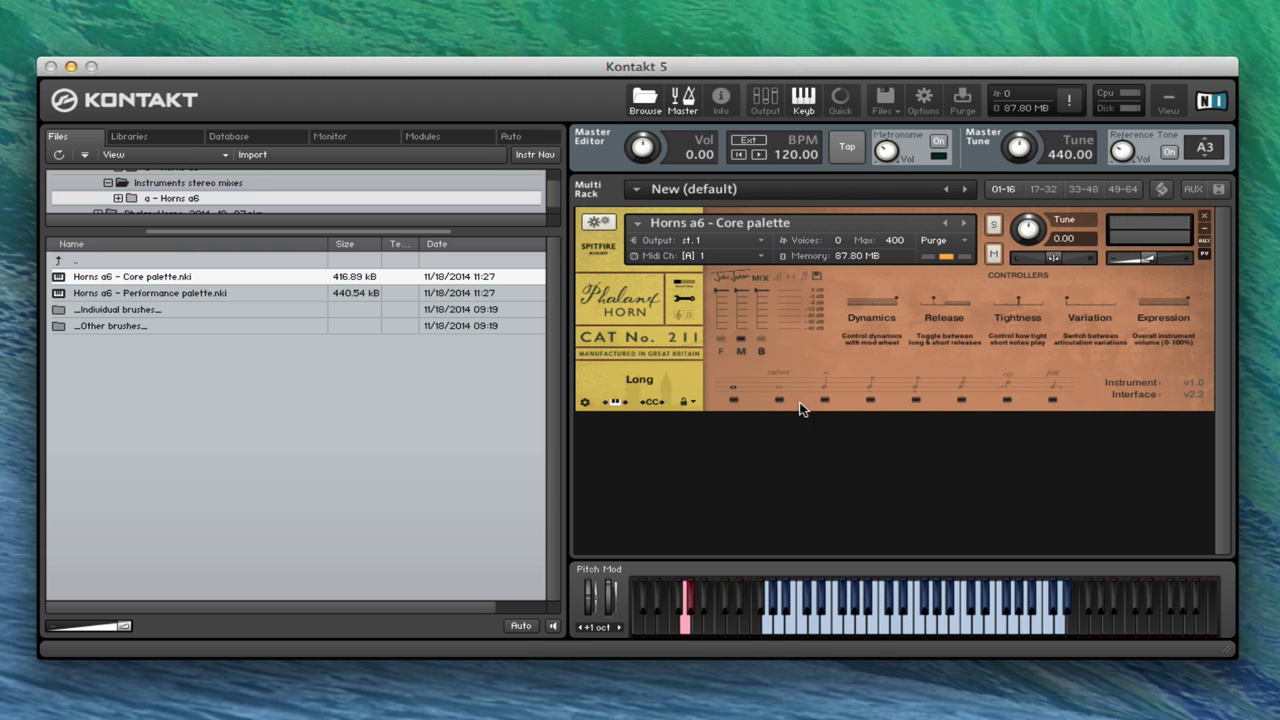
- Set the articulation to Staccato and toggle the F, M and B mic positions
{"action": "left_click", "coordinate": [917, 385]}
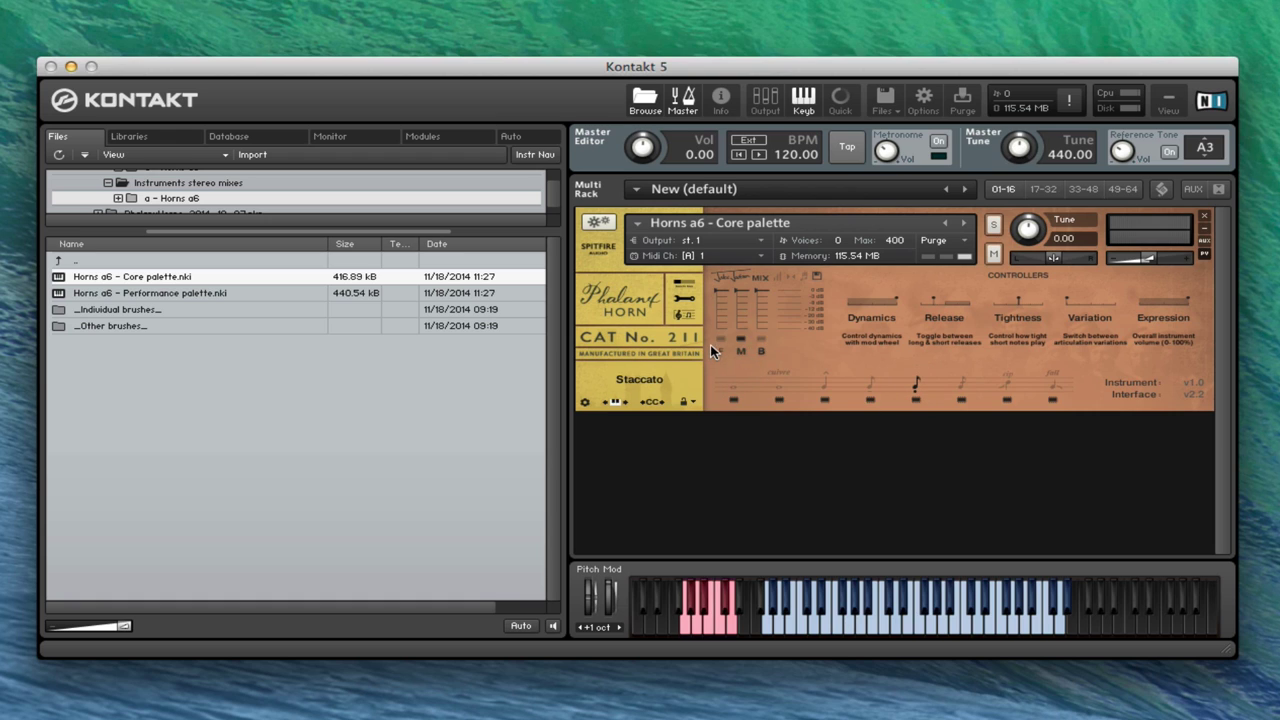
{"action": "left_click", "coordinate": [720, 336]}
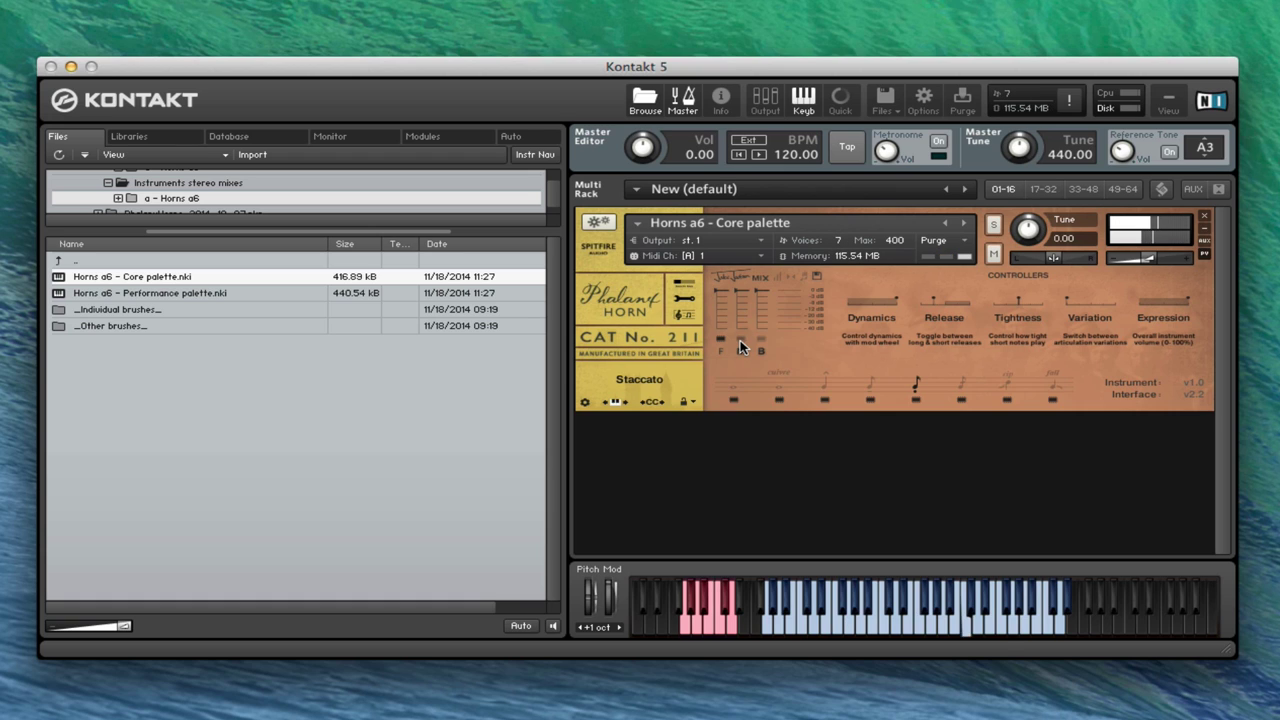
{"action": "left_click", "coordinate": [740, 339]}
{"action": "left_click", "coordinate": [762, 339]}
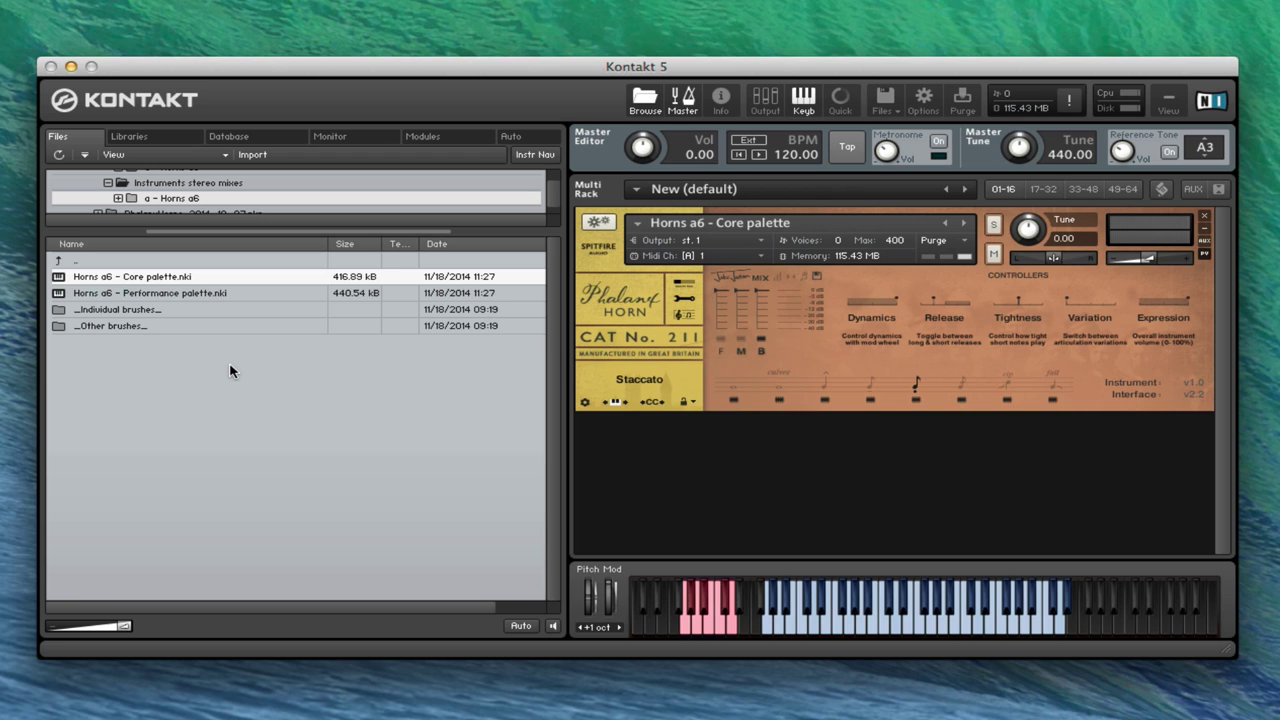
- Load the Horns a6 - Core palette from Instruments alt mics into the rack
{"action": "double_click", "coordinate": [94, 262]}
{"action": "double_click", "coordinate": [94, 263]}
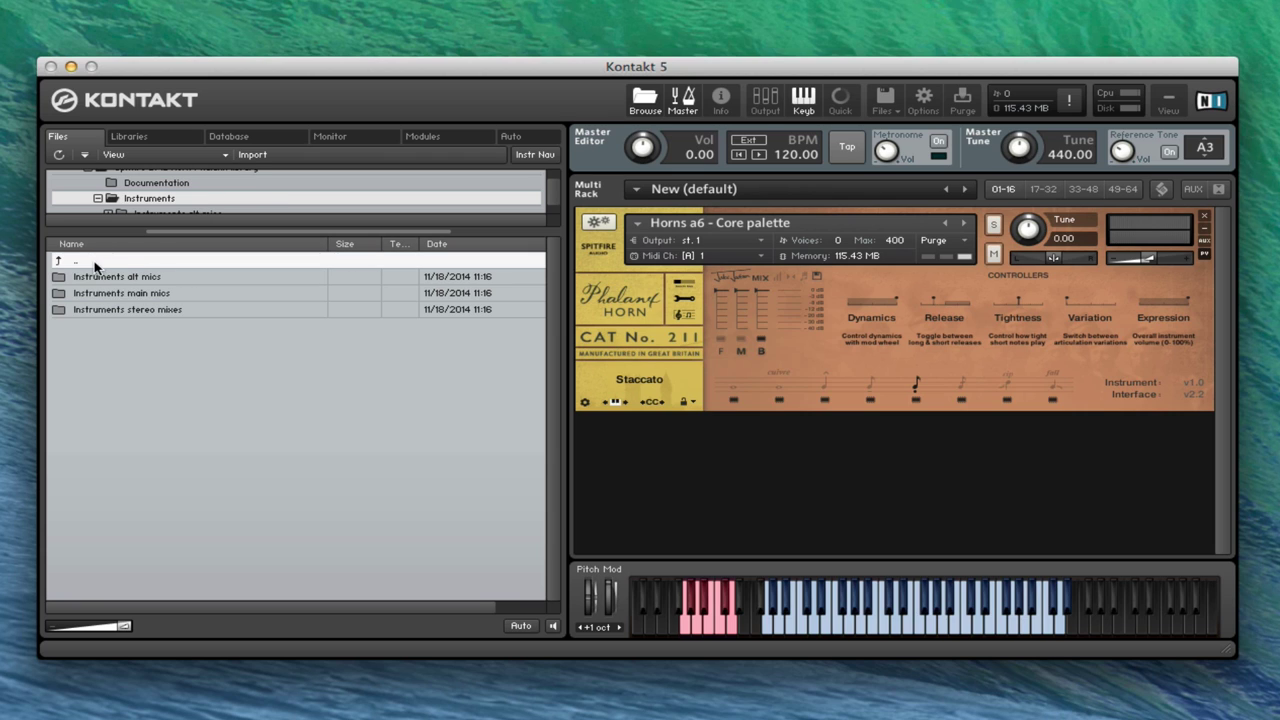
{"action": "double_click", "coordinate": [134, 277]}
{"action": "double_click", "coordinate": [100, 278]}
{"action": "left_click_drag", "start_coordinate": [110, 280], "coordinate": [625, 287]}
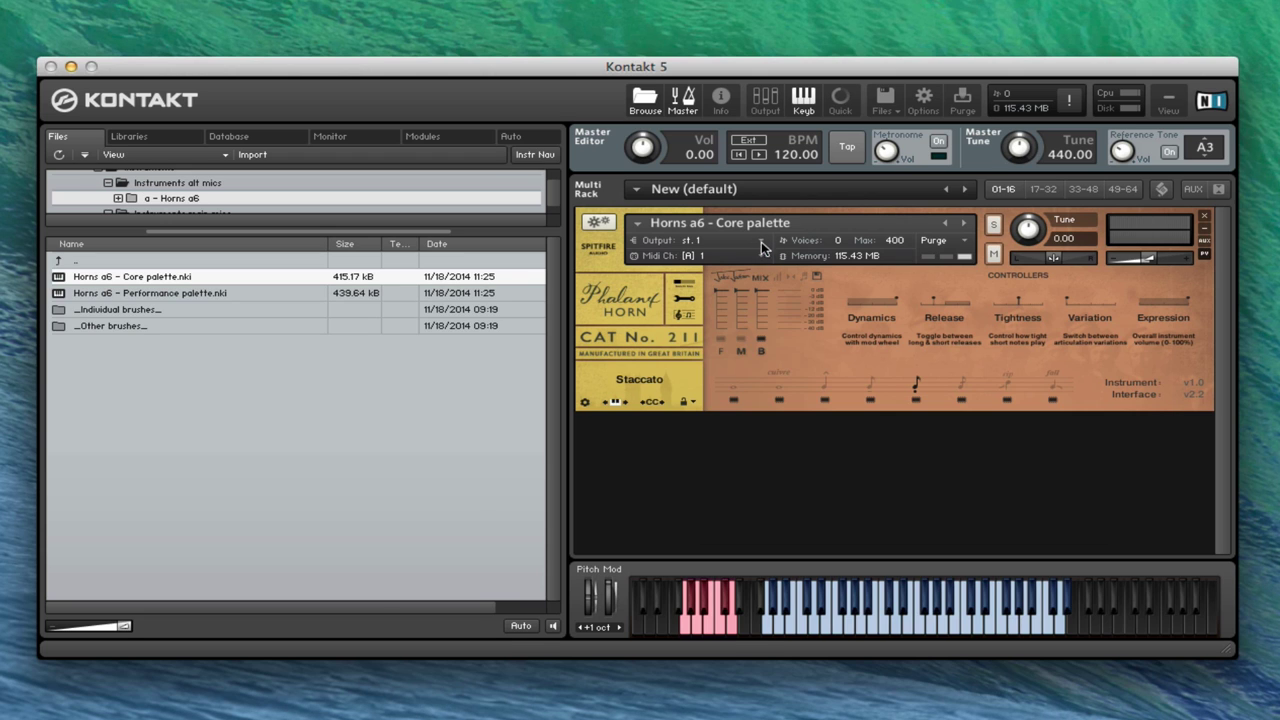
- Set the articulation to Staccato and toggle the St and G mic positions
{"action": "left_click", "coordinate": [916, 378]}
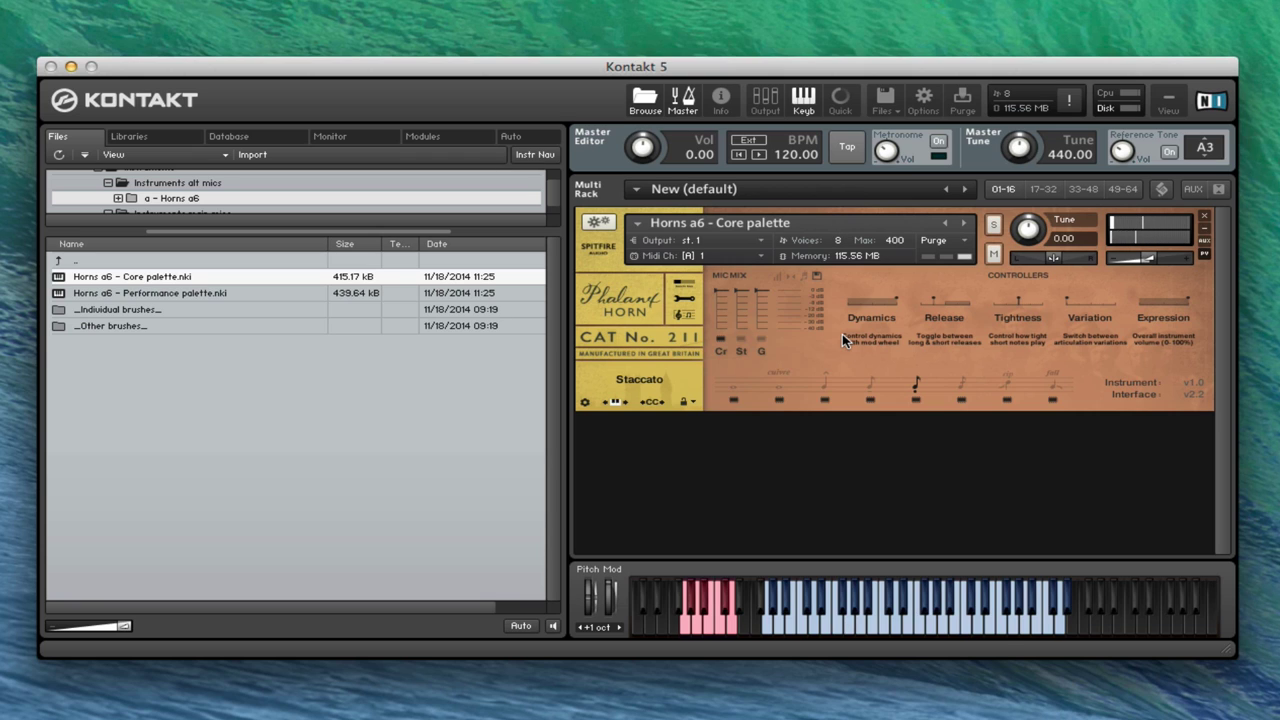
{"action": "left_click", "coordinate": [740, 341]}
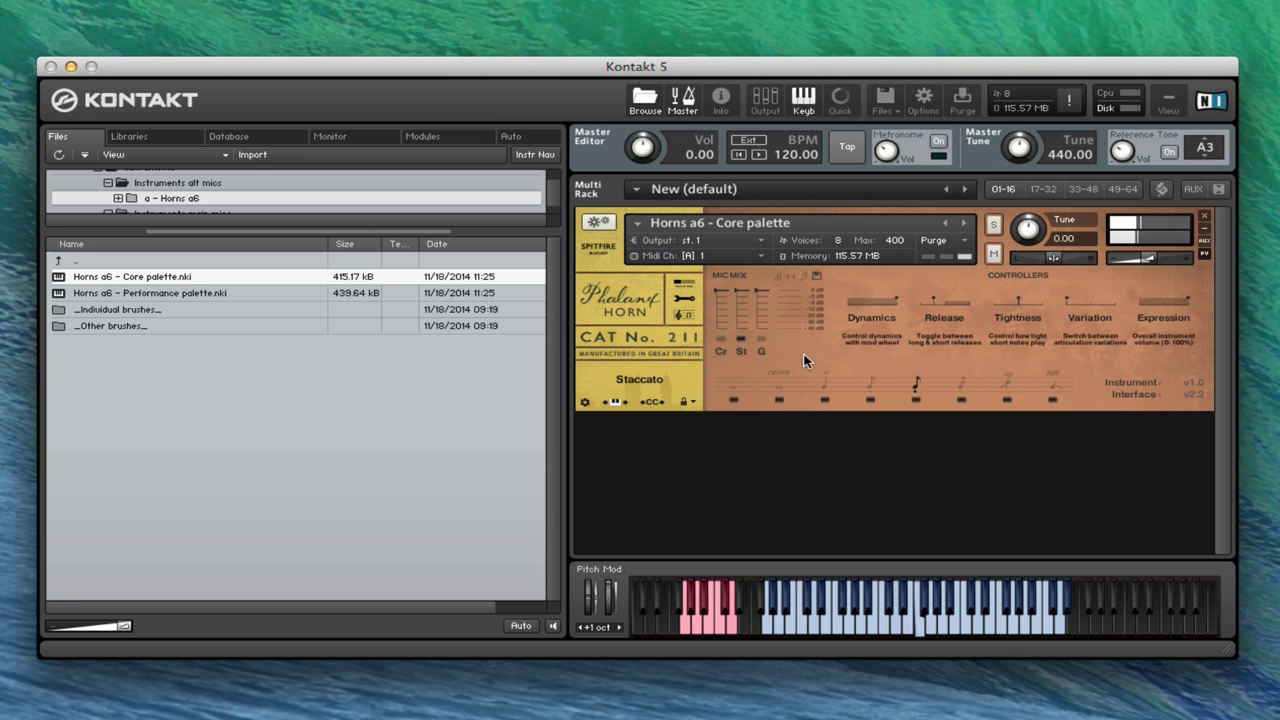
{"action": "left_click", "coordinate": [741, 344]}
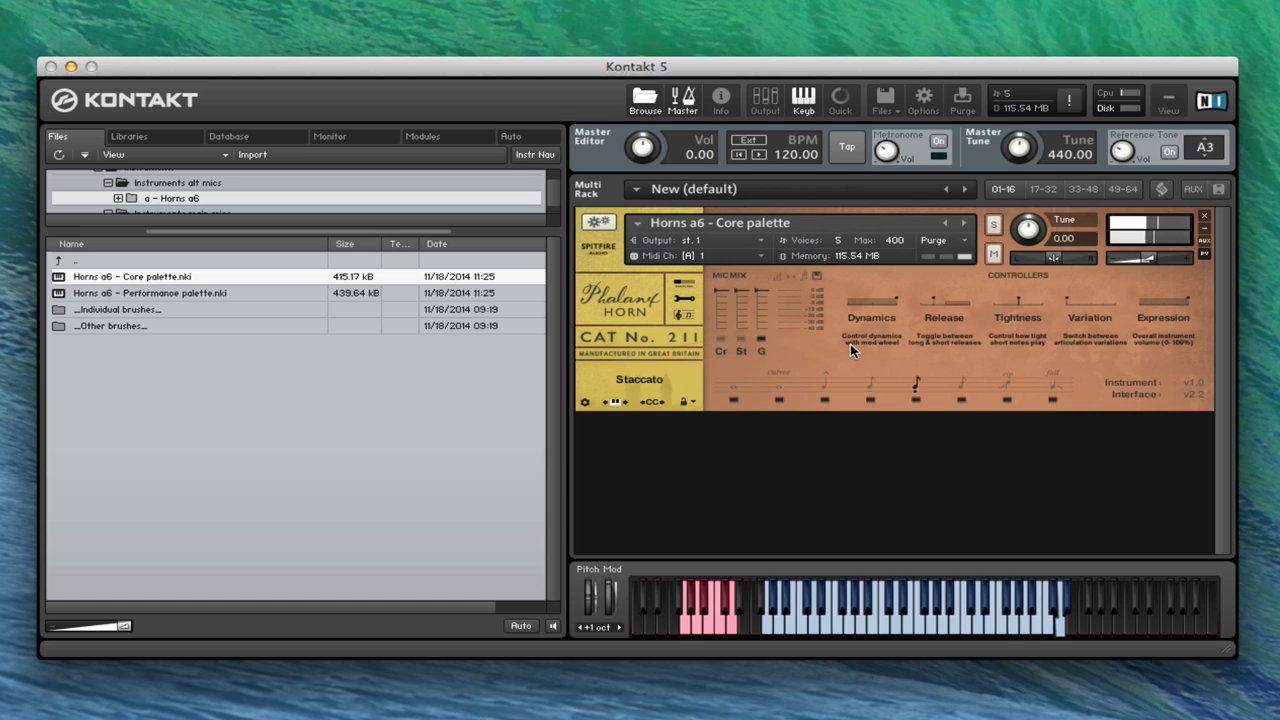
- Select Long Cuivre on the alt-mics Core palette and nudge Release slightly higher
{"action": "left_click", "coordinate": [776, 388]}
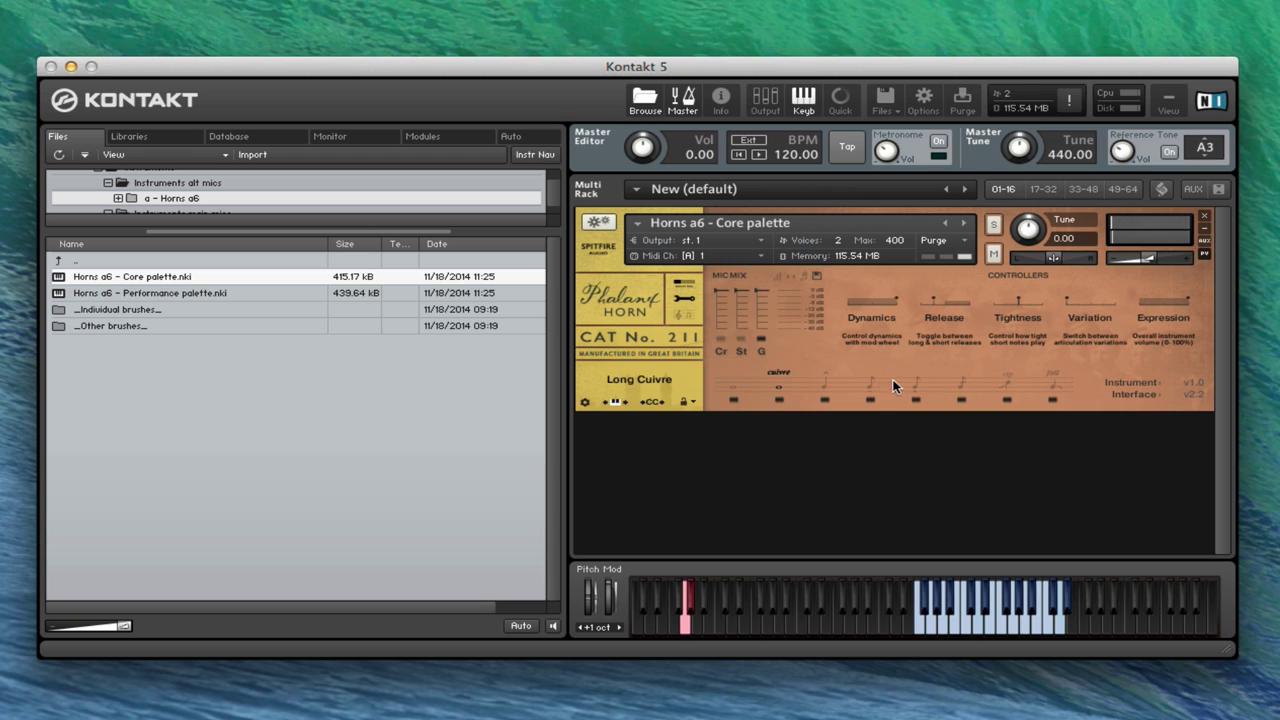
{"action": "left_click_drag", "start_coordinate": [966, 305], "coordinate": [976, 308]}
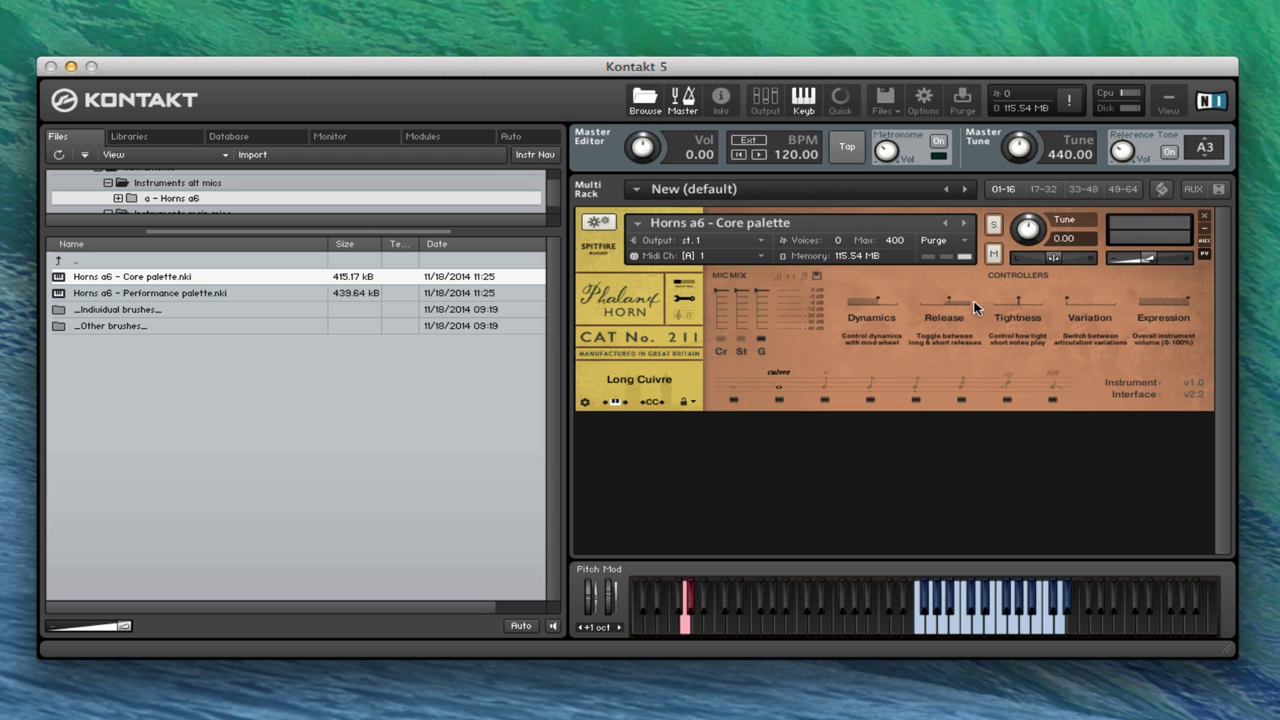